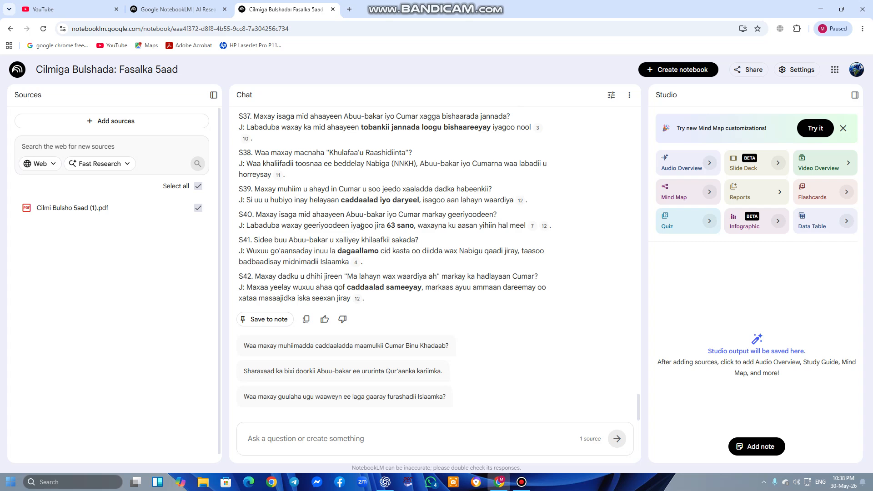
Copy the chat answer's questions and answers, from the "Qaybta 1aad" heading through S42
{"action": "scroll", "coordinate": [359, 227], "scroll_direction": "up", "scroll_amount": 3}
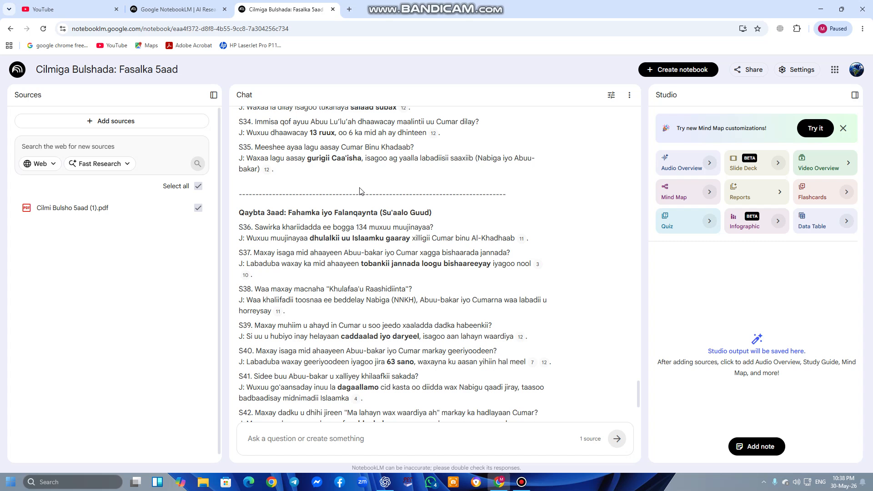
{"action": "scroll", "coordinate": [356, 206], "scroll_direction": "down", "scroll_amount": 2}
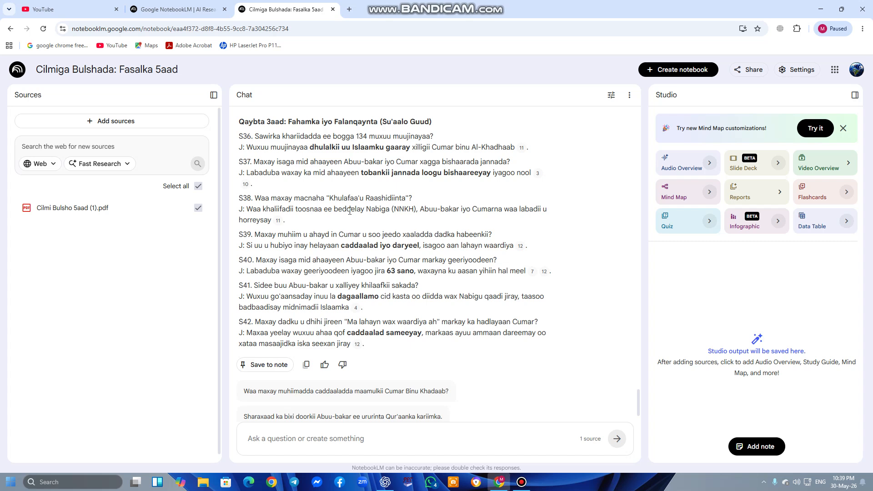
{"action": "scroll", "coordinate": [350, 211], "scroll_direction": "up", "scroll_amount": 10}
{"action": "scroll", "coordinate": [357, 136], "scroll_direction": "up", "scroll_amount": 15}
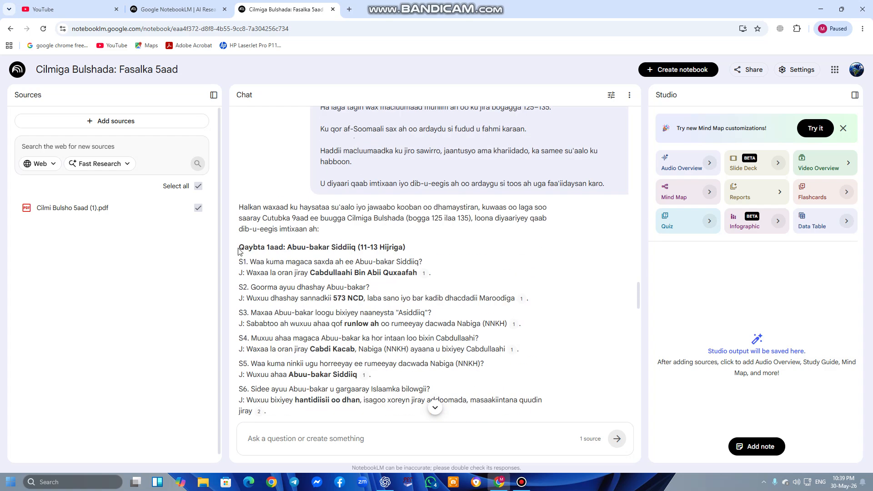
{"action": "left_click_drag", "start_coordinate": [239, 249], "coordinate": [358, 322]}
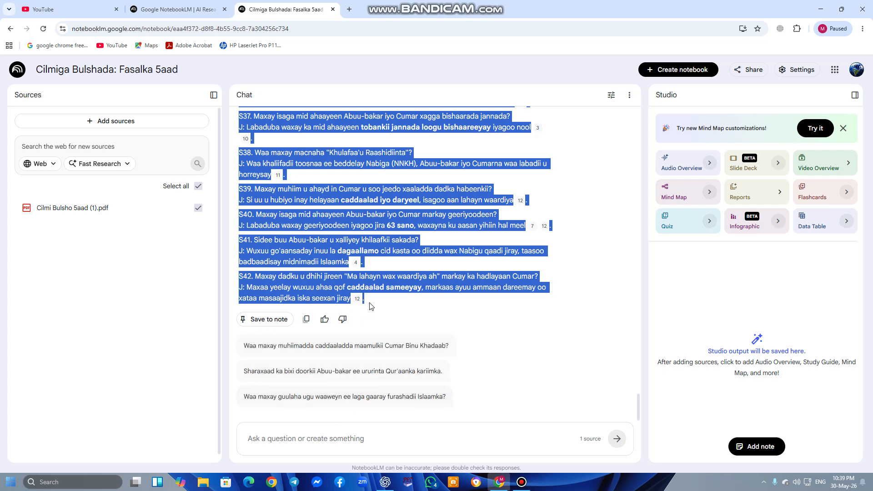
{"action": "right_click", "coordinate": [317, 218]}
{"action": "left_click", "coordinate": [330, 226]}
Minimize the open windows, create a new Microsoft Word document on the desktop, and open it
{"action": "left_click", "coordinate": [840, 9]}
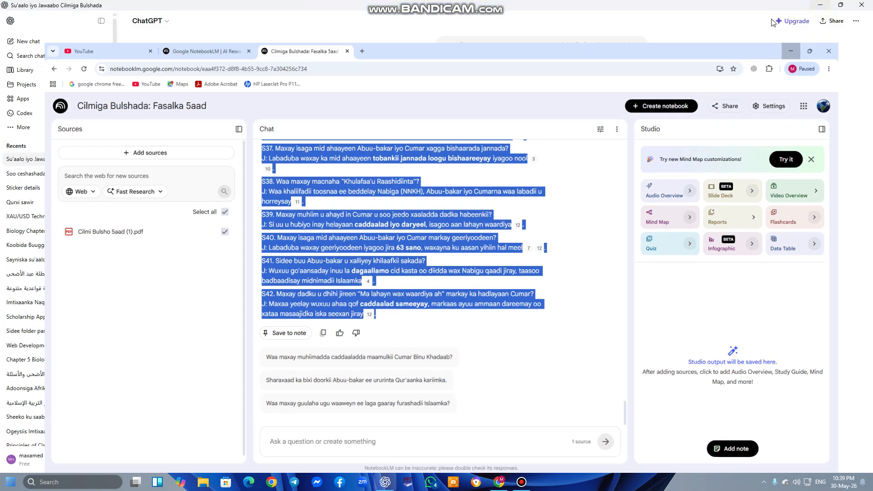
{"action": "left_click", "coordinate": [790, 51]}
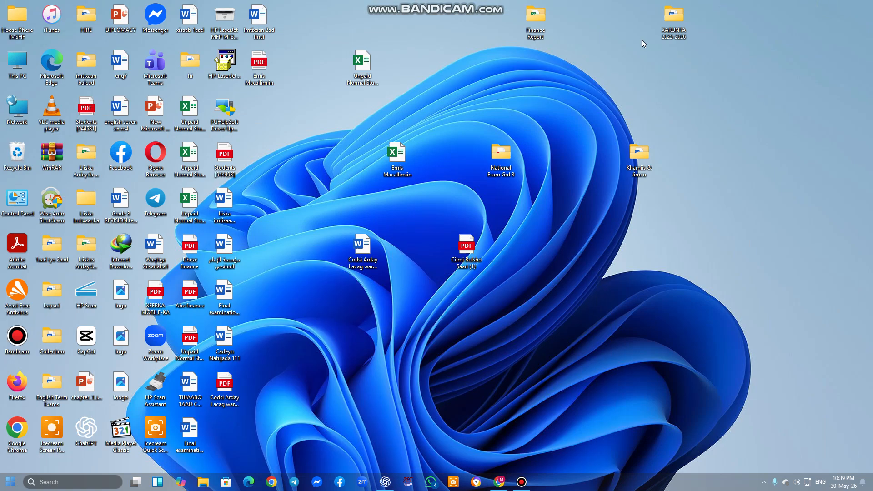
{"action": "left_click", "coordinate": [820, 4]}
{"action": "right_click", "coordinate": [554, 84]}
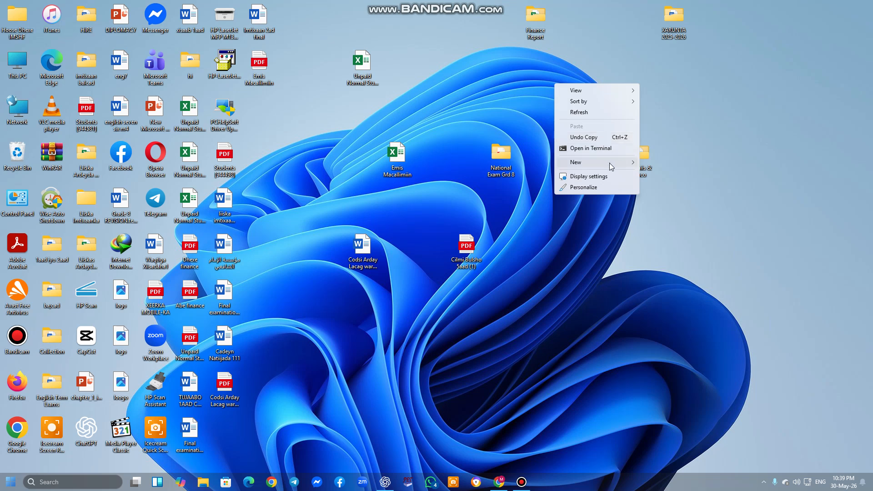
{"action": "mouse_move", "coordinate": [635, 163]}
{"action": "left_click", "coordinate": [664, 210]}
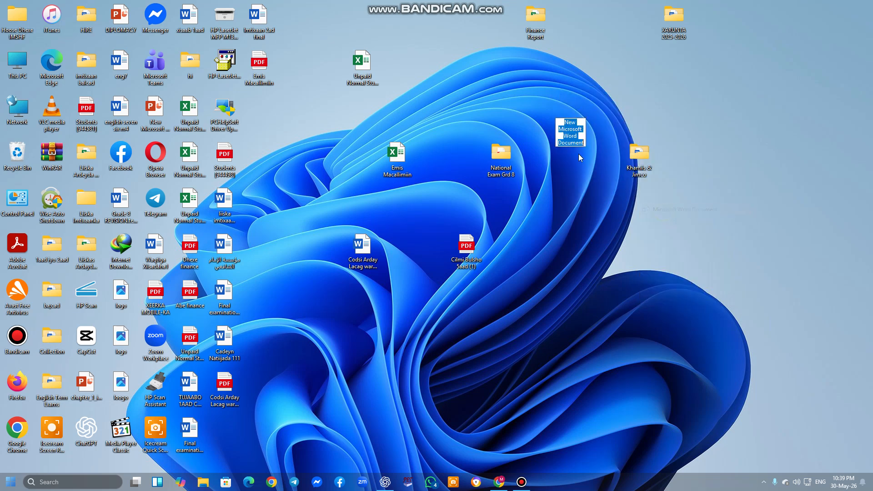
{"action": "left_click", "coordinate": [575, 113]}
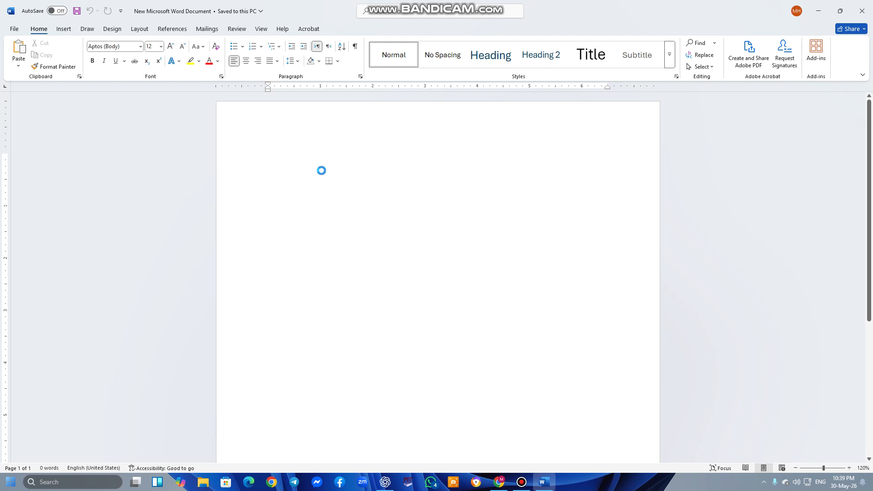
Paste the copied questions and answers into the blank document and go back to its beginning
{"action": "key", "text": "ctrl+v"}
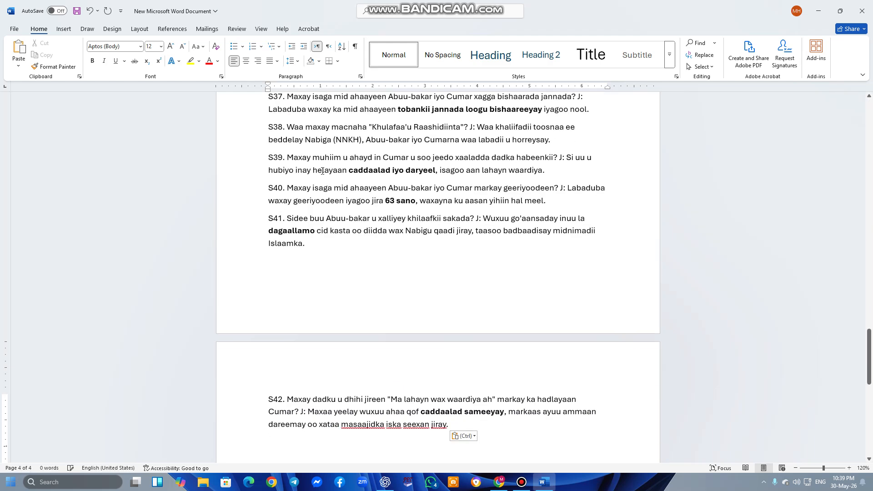
{"action": "scroll", "coordinate": [322, 171], "scroll_direction": "up", "scroll_amount": 15}
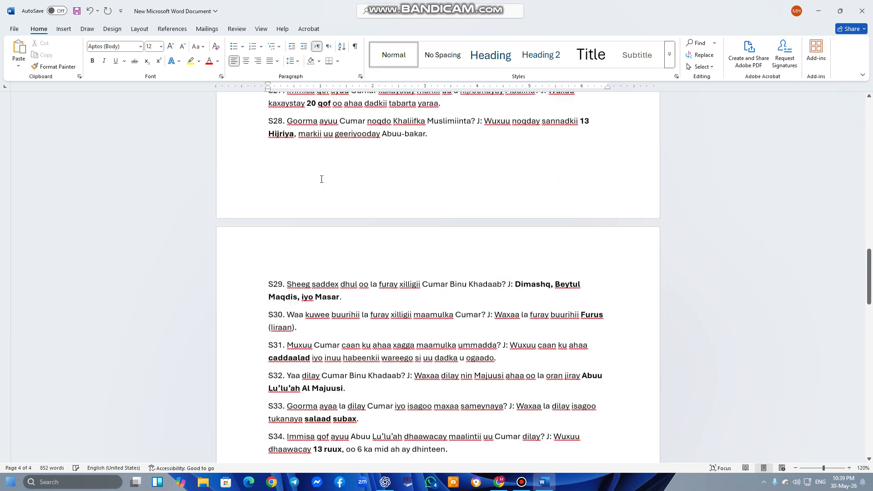
{"action": "scroll", "coordinate": [321, 174], "scroll_direction": "up", "scroll_amount": 15}
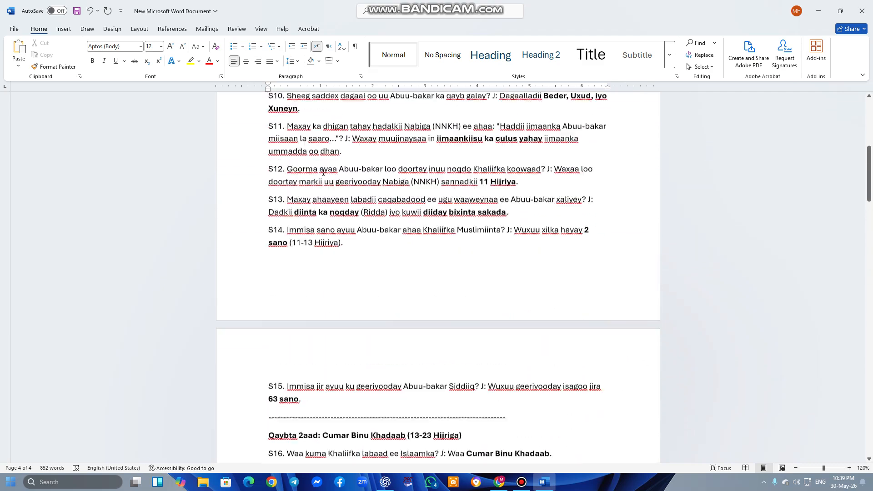
{"action": "scroll", "coordinate": [324, 172], "scroll_direction": "up", "scroll_amount": 5}
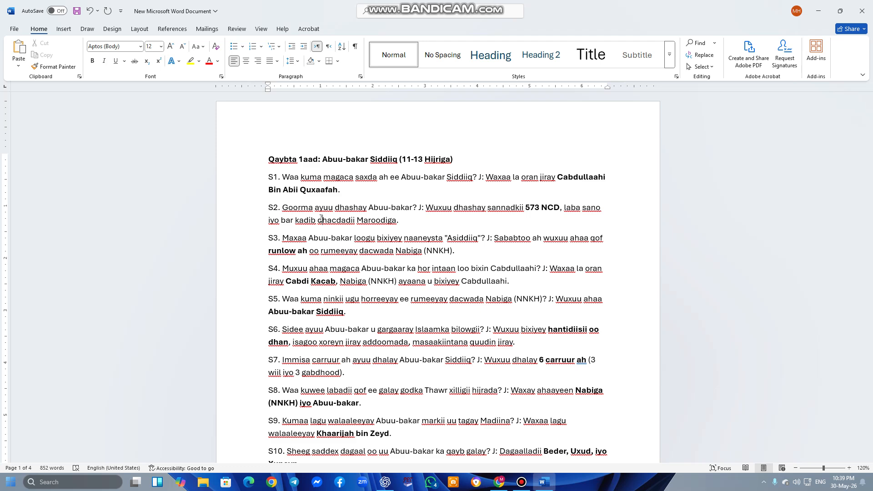
Format the entire document text in Times New Roman at size 14
{"action": "key", "text": "ctrl+a"}
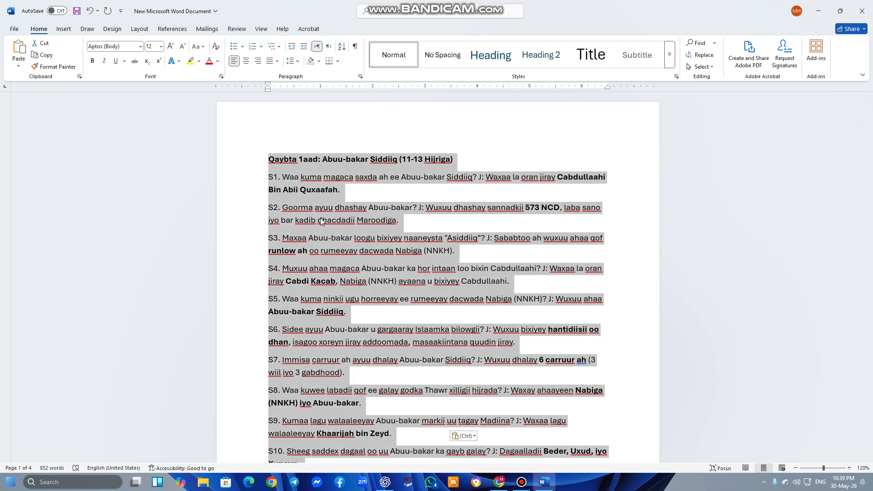
{"action": "left_click", "coordinate": [123, 47]}
{"action": "type", "text": "Times New Roman"}
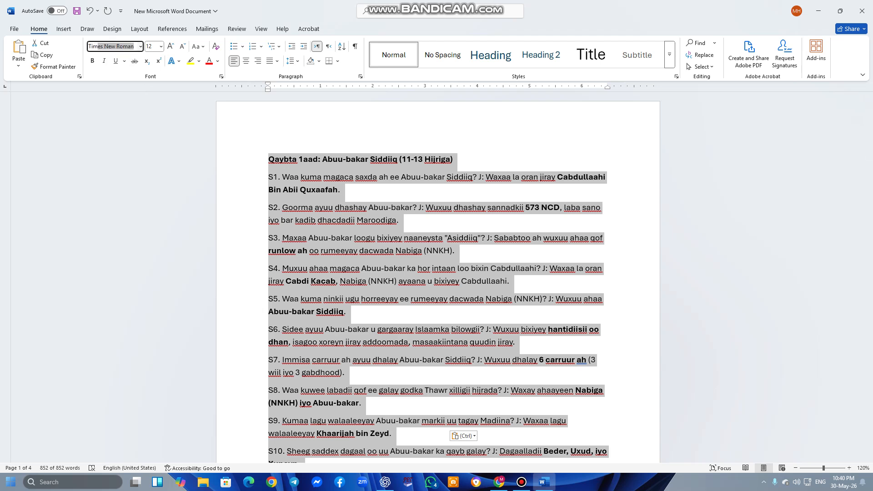
{"action": "key", "text": "Return"}
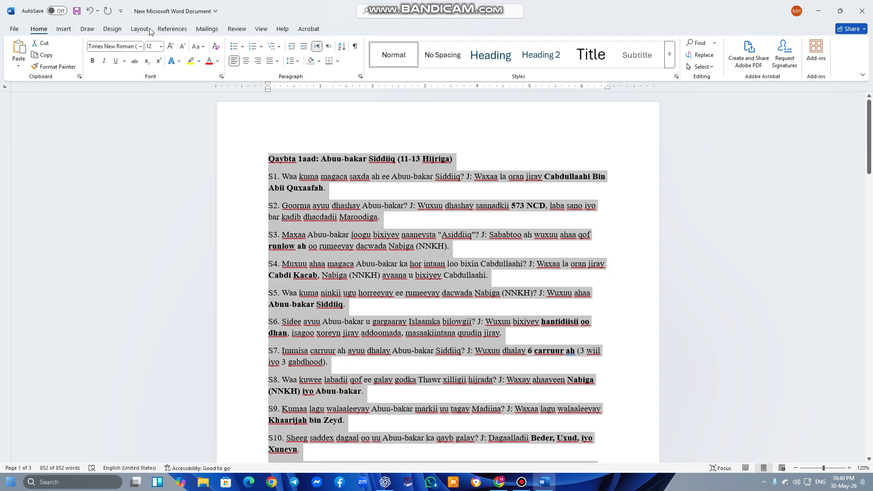
{"action": "left_click", "coordinate": [152, 46]}
{"action": "type", "text": "14"}
{"action": "key", "text": "Return"}
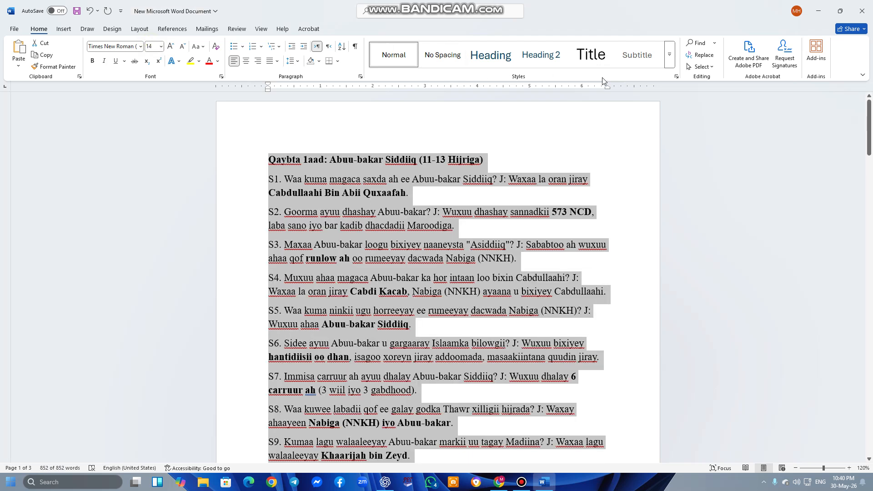
Widen the text on both sides to a line width of about 7.5 inches
{"action": "left_click_drag", "start_coordinate": [608, 87], "coordinate": [637, 87]}
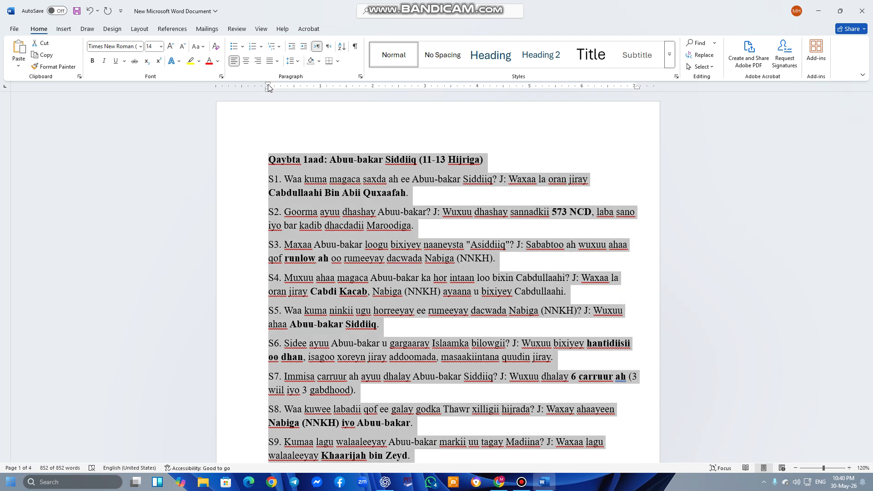
{"action": "left_click_drag", "start_coordinate": [268, 87], "coordinate": [245, 84]}
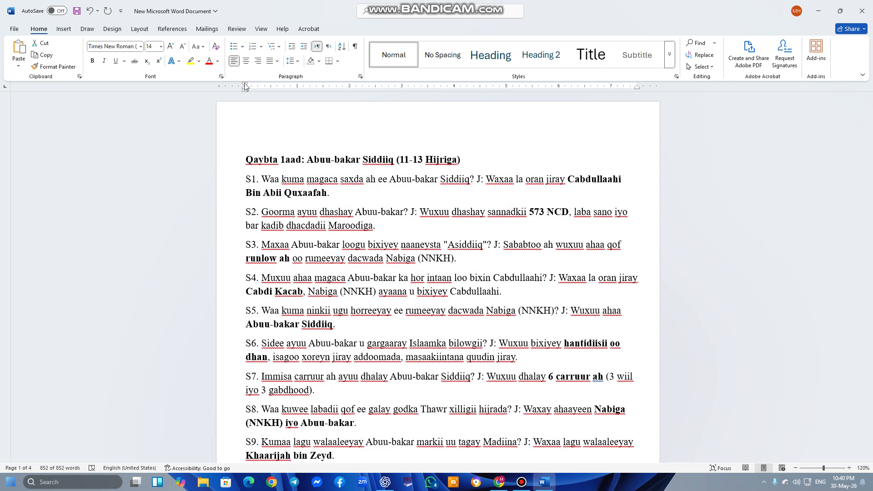
{"action": "left_click", "coordinate": [261, 179]}
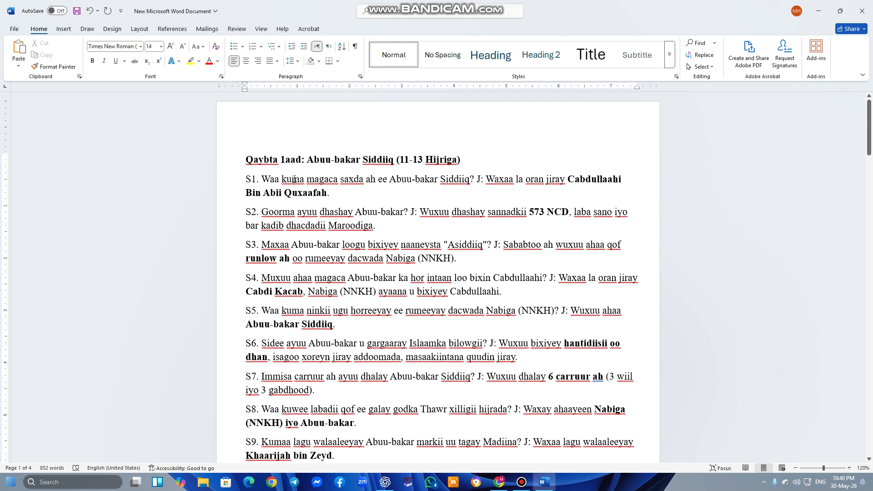
Move the answers beginning with "J:" for questions S1 to S4 onto their own lines
{"action": "left_click", "coordinate": [476, 178]}
{"action": "key", "text": "Return"}
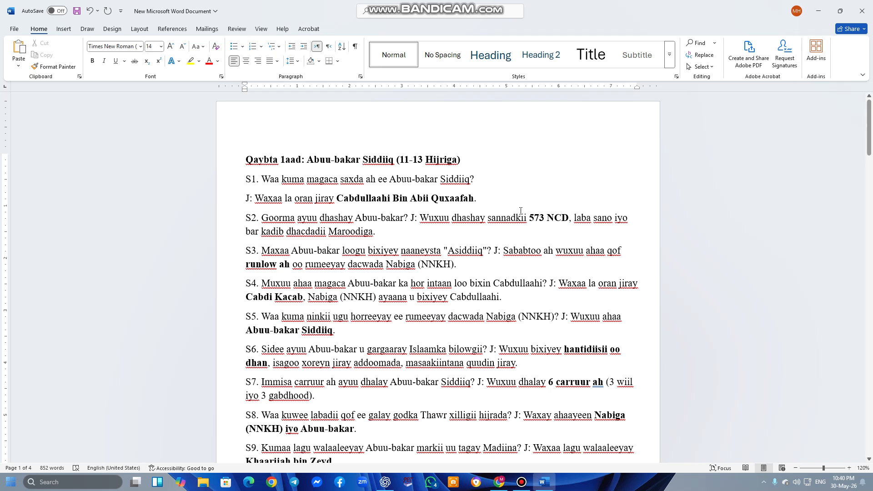
{"action": "left_click", "coordinate": [408, 226]}
{"action": "key", "text": "Return"}
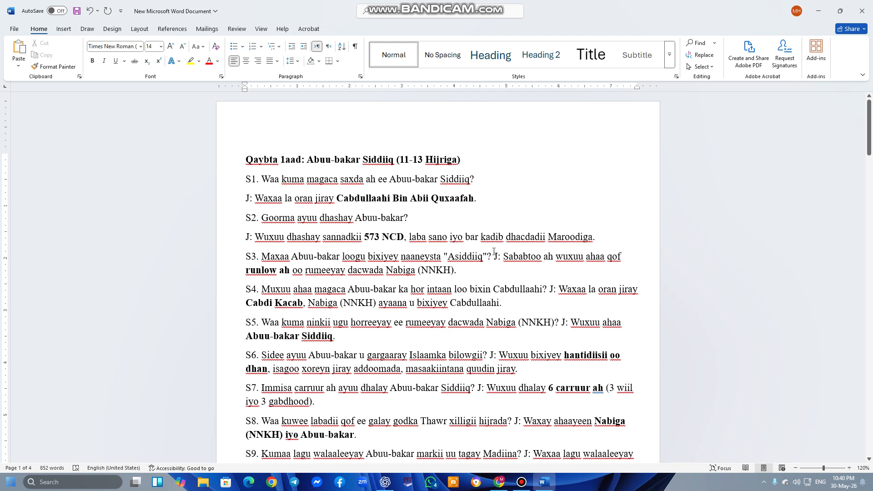
{"action": "left_click", "coordinate": [495, 255]}
{"action": "key", "text": "Return"}
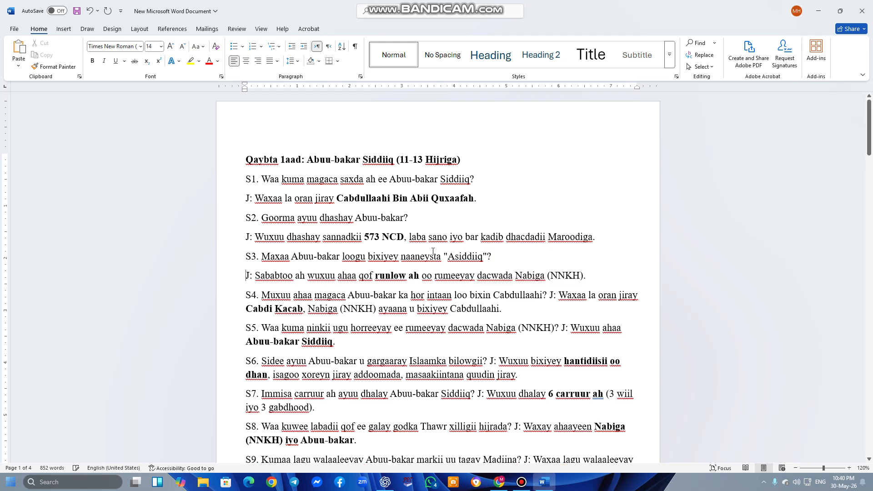
{"action": "left_click", "coordinate": [548, 295]}
{"action": "key", "text": "Return"}
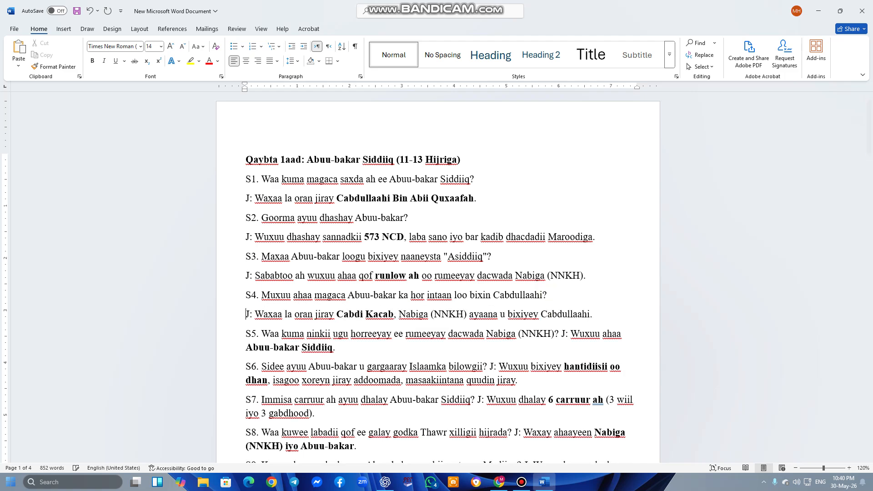
Delete the dashed separator line above the "Qaybta 2aad: Cumar Binu Khadaab" heading
{"action": "scroll", "coordinate": [592, 282], "scroll_direction": "down", "scroll_amount": 2}
{"action": "scroll", "coordinate": [592, 282], "scroll_direction": "down", "scroll_amount": 15}
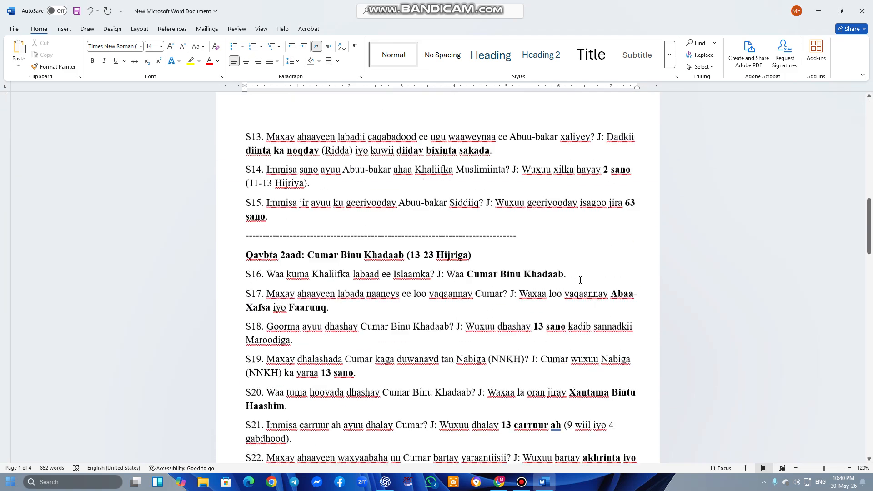
{"action": "scroll", "coordinate": [579, 280], "scroll_direction": "up", "scroll_amount": 10}
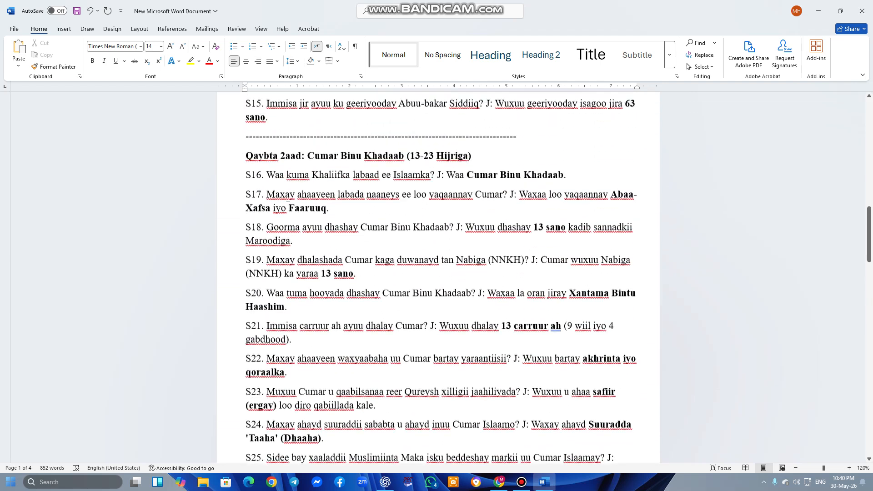
{"action": "left_click_drag", "start_coordinate": [520, 213], "coordinate": [220, 216]}
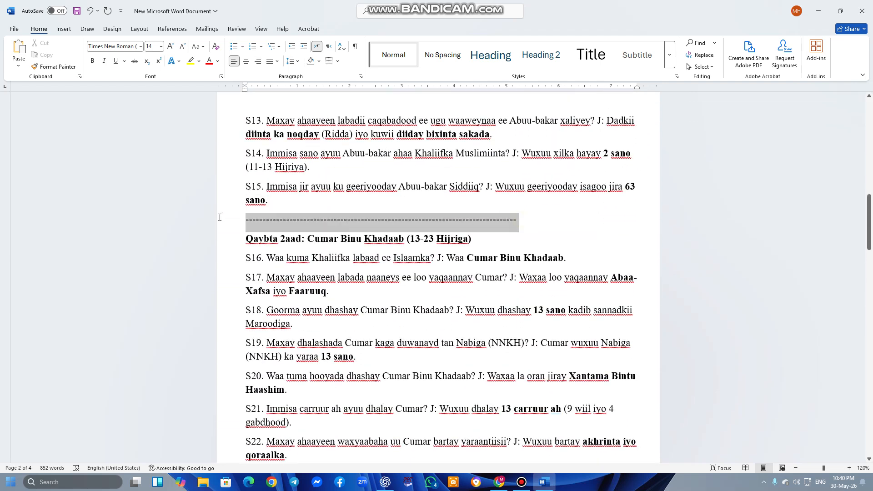
{"action": "key", "text": "Delete"}
Check the document through its last question, S42, save it, and minimize its window
{"action": "scroll", "coordinate": [318, 270], "scroll_direction": "down", "scroll_amount": 10}
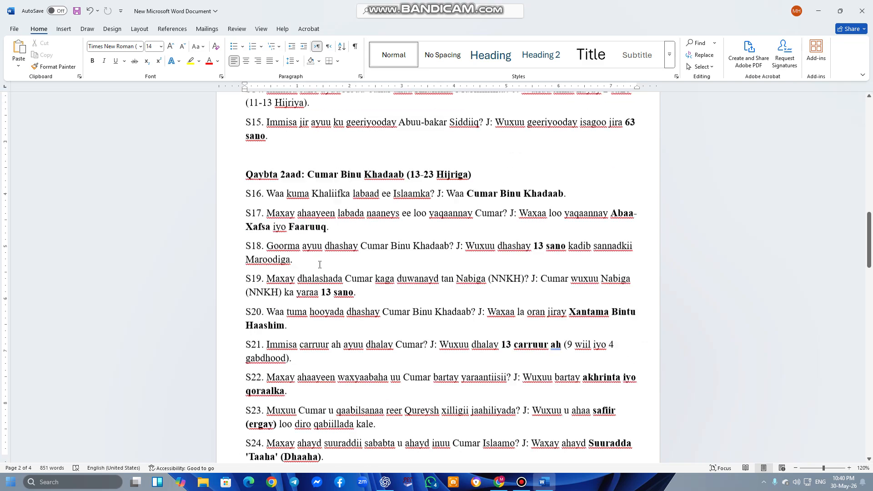
{"action": "scroll", "coordinate": [319, 270], "scroll_direction": "down", "scroll_amount": 15}
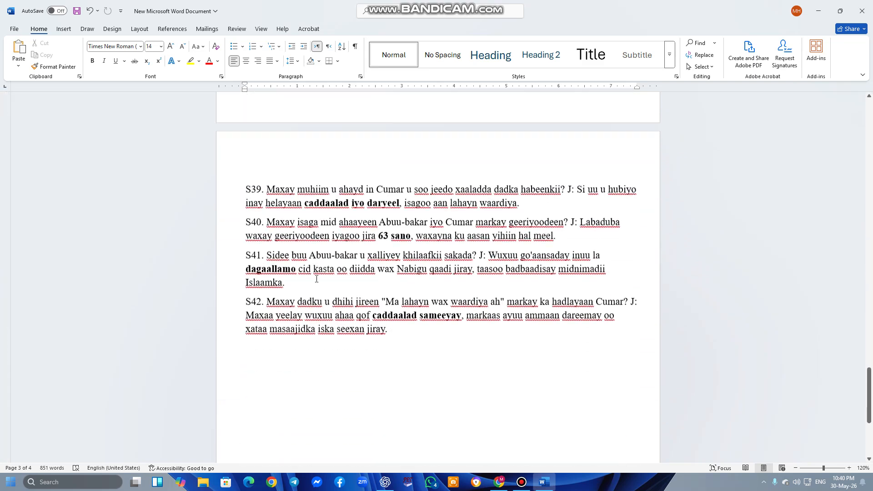
{"action": "scroll", "coordinate": [317, 279], "scroll_direction": "up", "scroll_amount": 1}
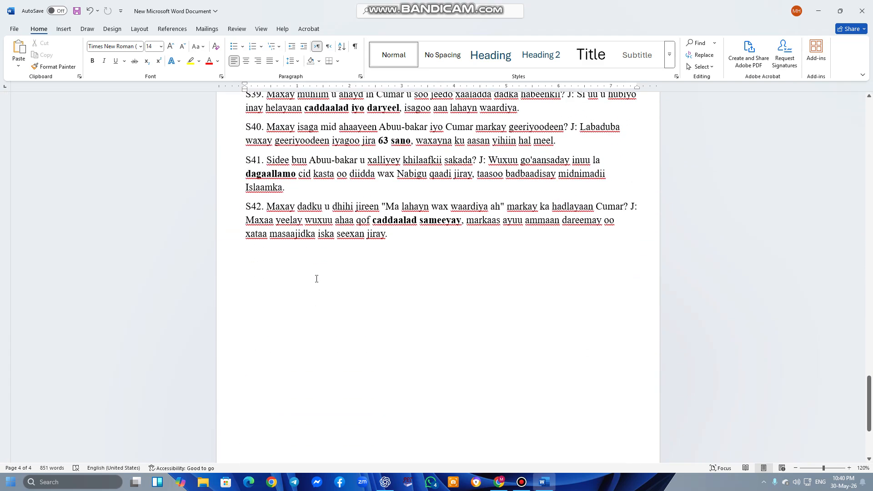
{"action": "scroll", "coordinate": [317, 278], "scroll_direction": "up", "scroll_amount": 2}
{"action": "scroll", "coordinate": [469, 329], "scroll_direction": "down", "scroll_amount": 5}
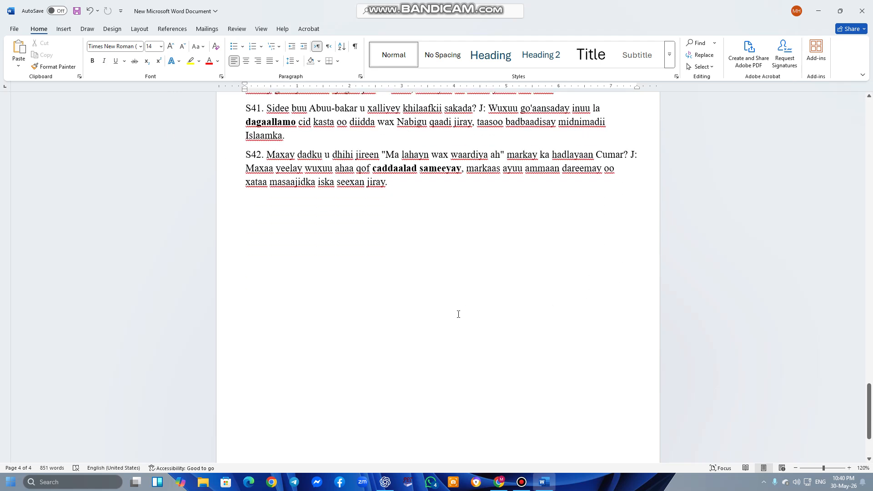
{"action": "left_click", "coordinate": [77, 11]}
{"action": "left_click", "coordinate": [822, 14]}
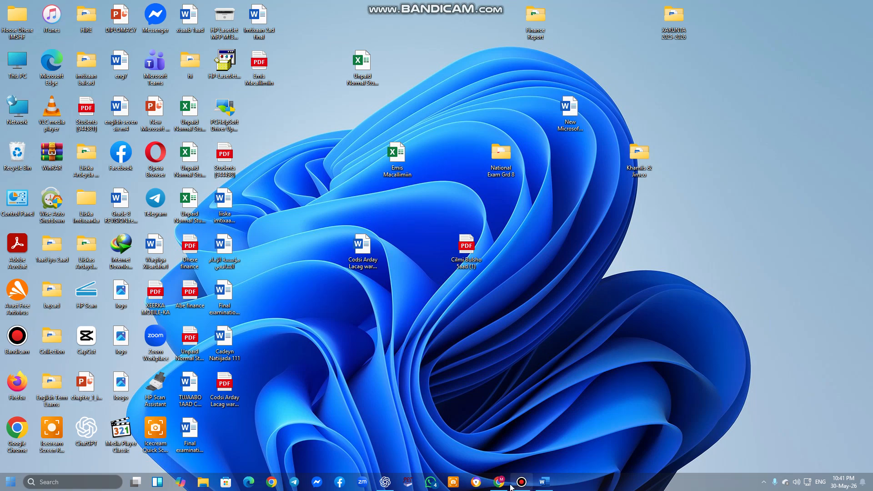
Switch back to NotebookLM in Chrome and review the chat answer from the "Qaybta 1aad" heading
{"action": "left_click", "coordinate": [499, 483]}
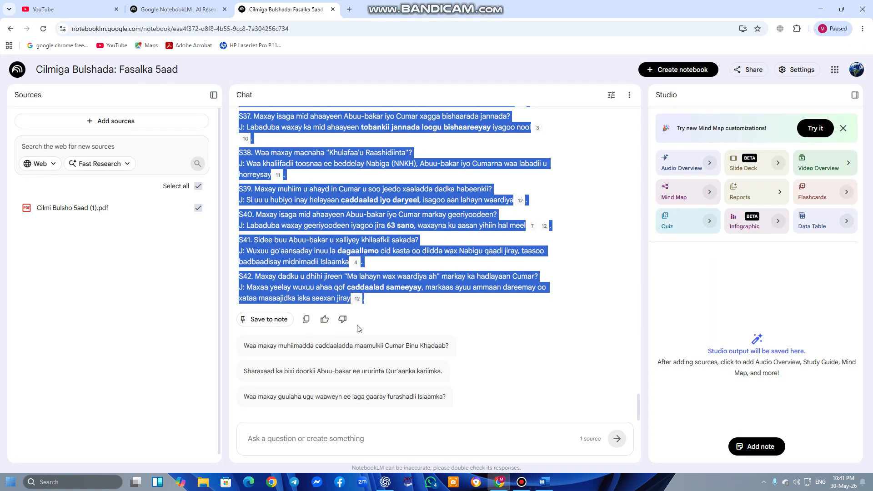
{"action": "scroll", "coordinate": [359, 328], "scroll_direction": "up", "scroll_amount": 20}
{"action": "scroll", "coordinate": [393, 218], "scroll_direction": "up", "scroll_amount": 10}
{"action": "scroll", "coordinate": [458, 280], "scroll_direction": "down", "scroll_amount": 5}
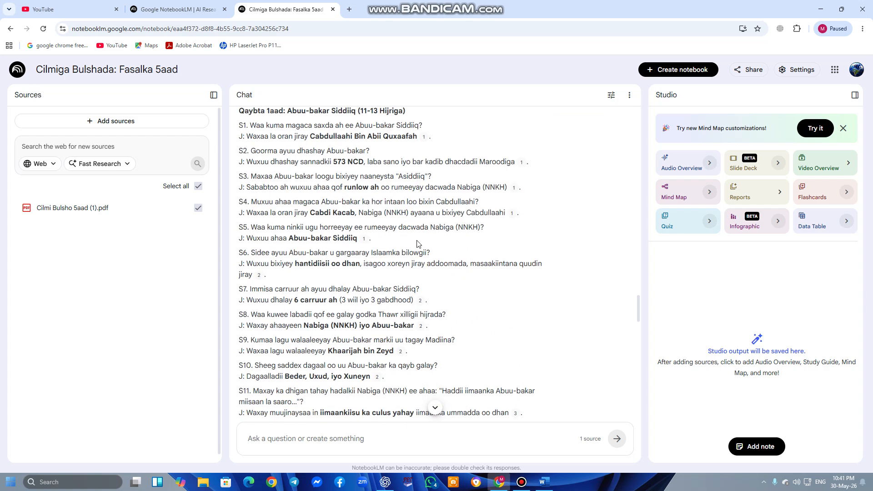